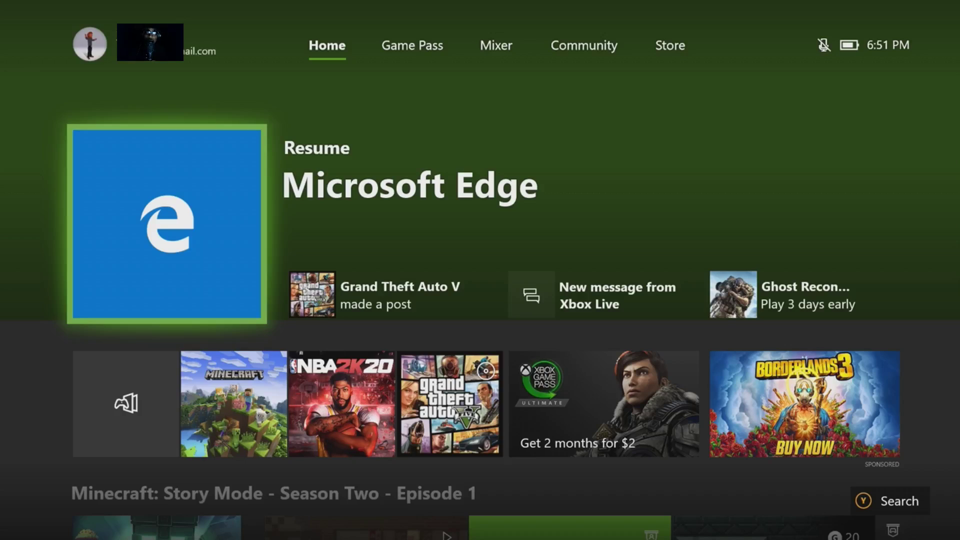
# Move focus across the Home tiles onto Minecraft, then bring up the Xbox guide.
pyautogui.press('Down')
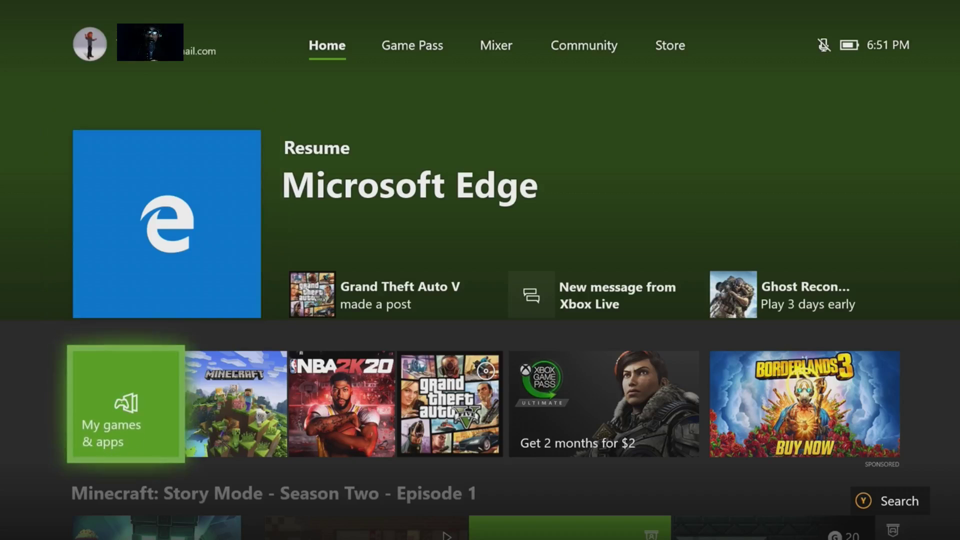
pyautogui.press('Up')
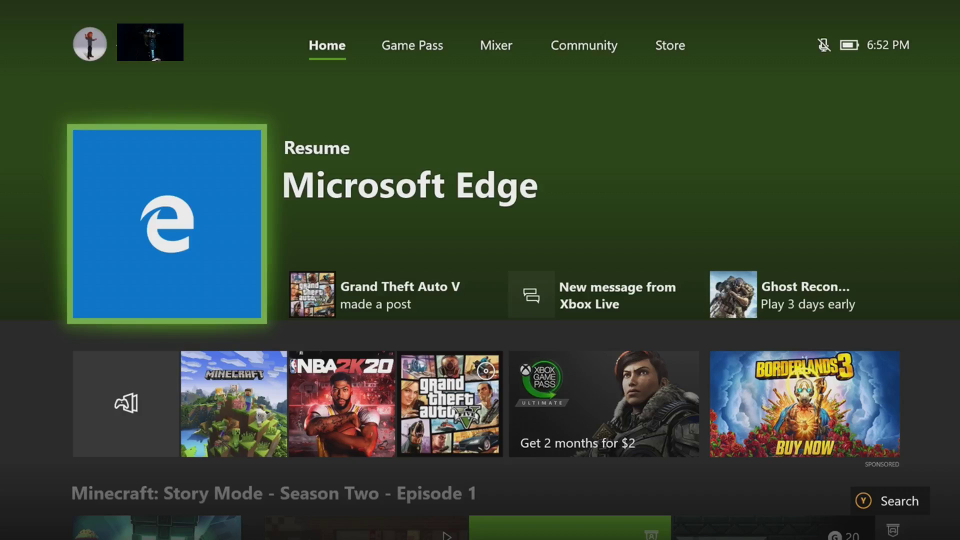
pyautogui.press('Down')
pyautogui.press('Up')
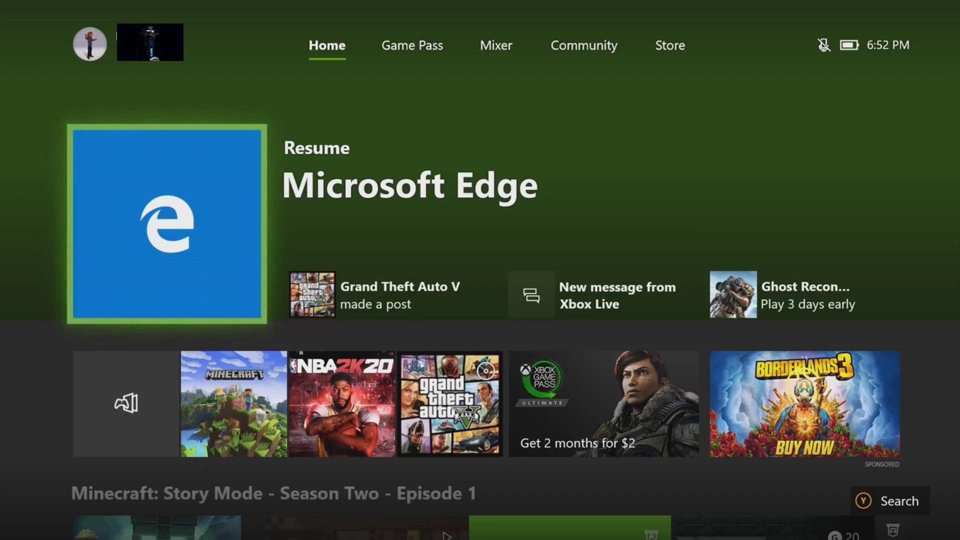
pyautogui.press('Right')
pyautogui.press('Left')
pyautogui.press('Down')
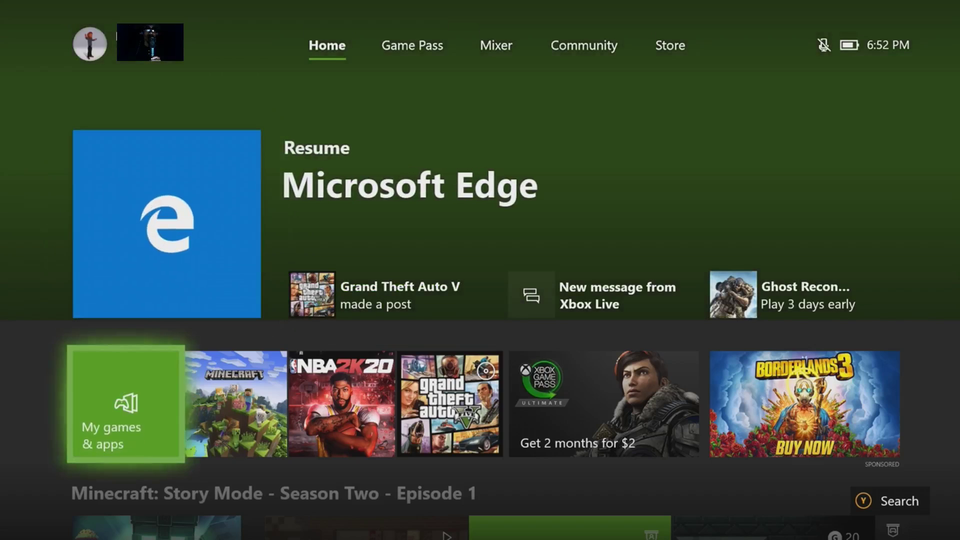
pyautogui.press('Right')
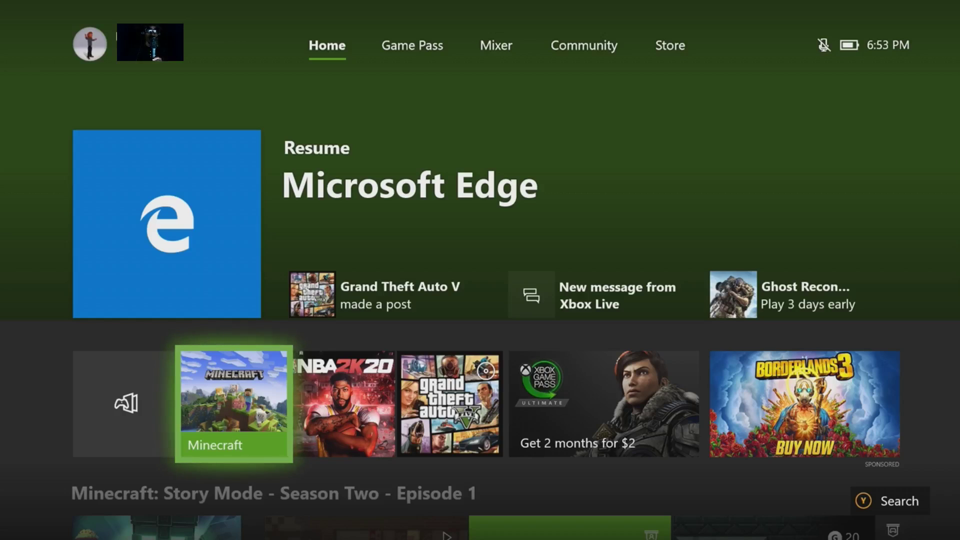
pyautogui.press('super')
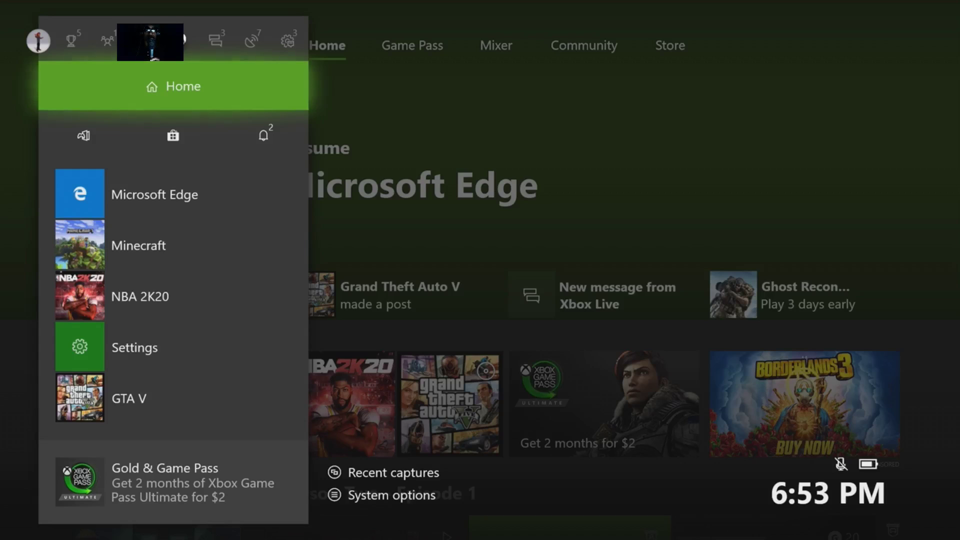
# Open the full My games & apps collection from the guide.
pyautogui.click(83, 135)
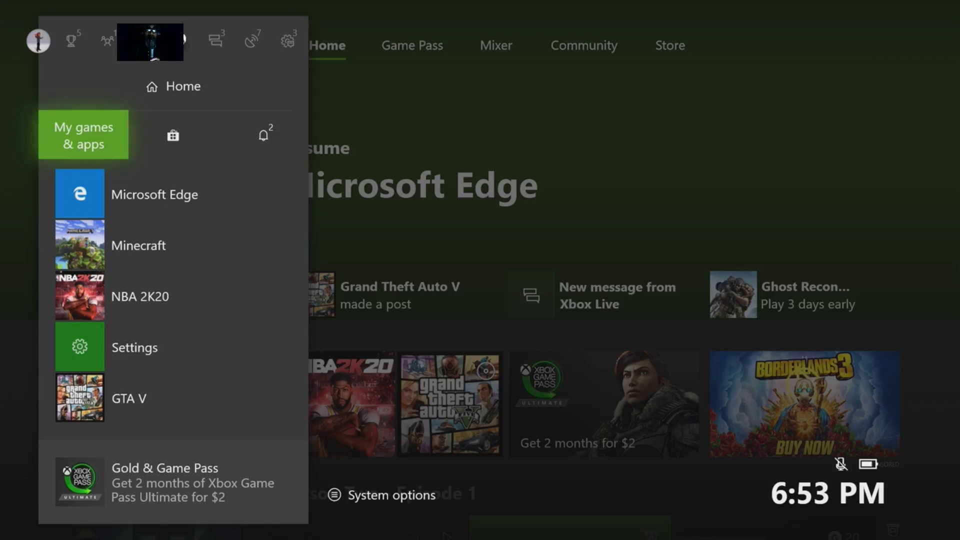
pyautogui.press('Return')
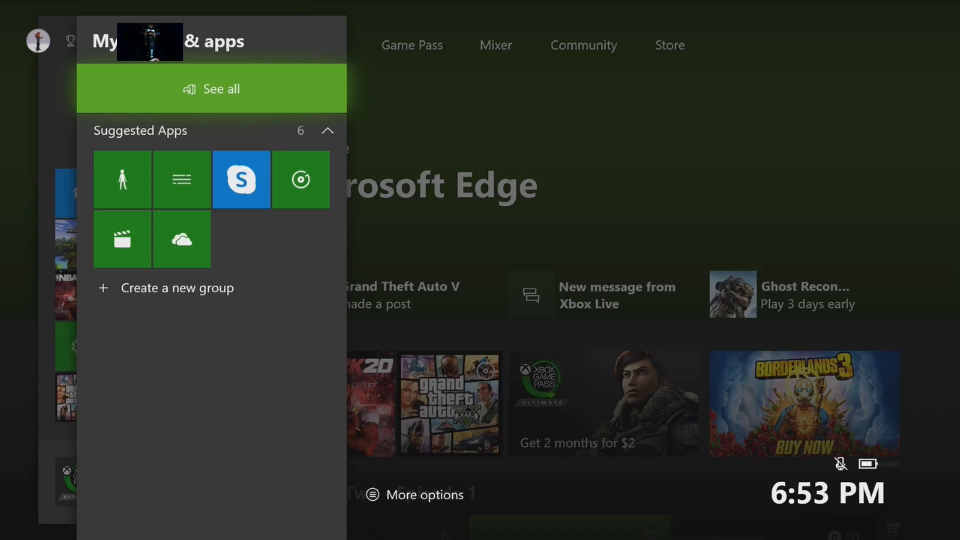
pyautogui.press('Return')
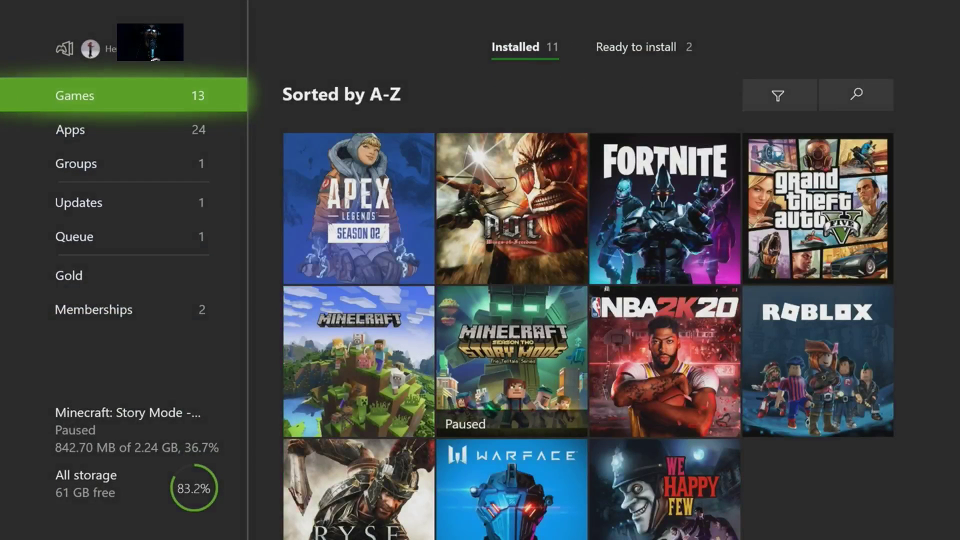
# Switch to Apps, find Microsoft Edge in the installed apps grid and launch it.
pyautogui.press('Down')
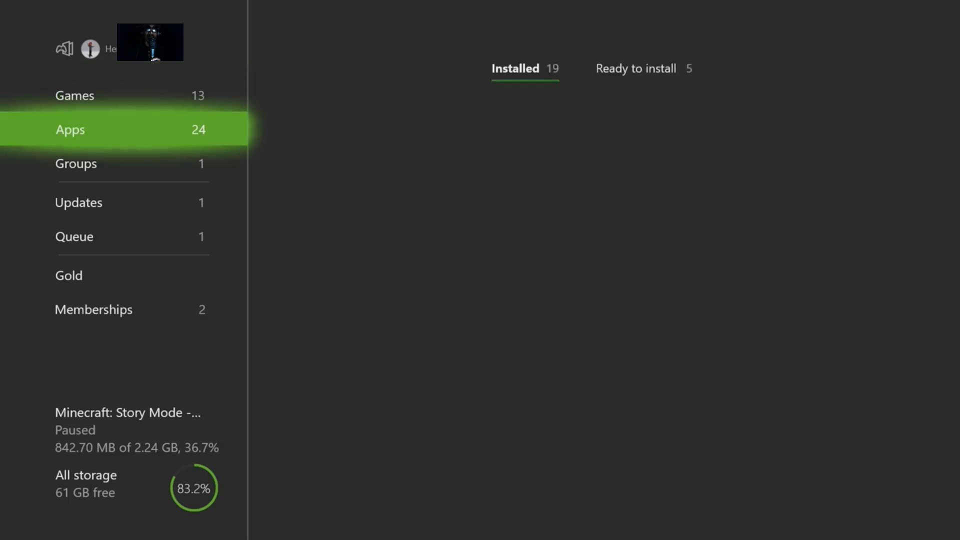
pyautogui.press('Right')
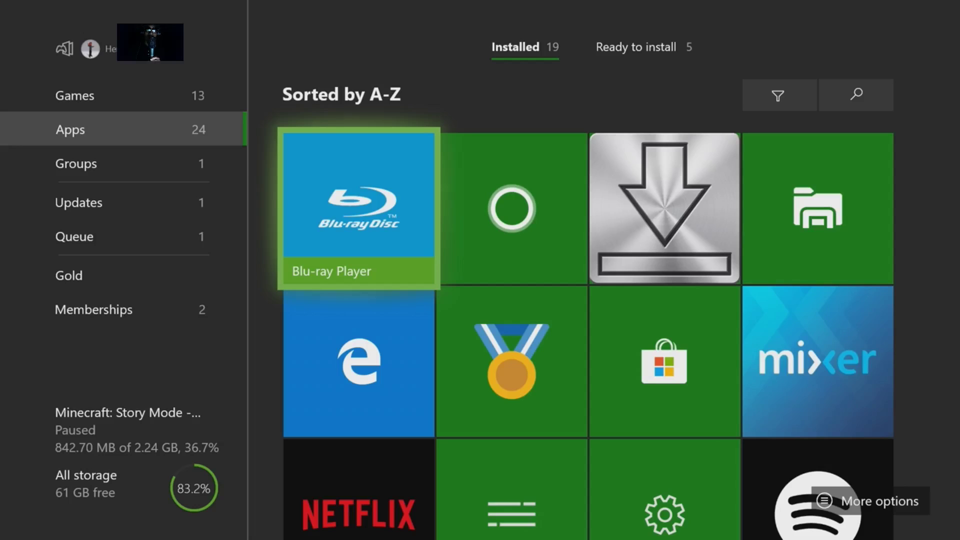
pyautogui.press('Right')
pyautogui.press('Right')
pyautogui.press('Right')
pyautogui.press('Down')
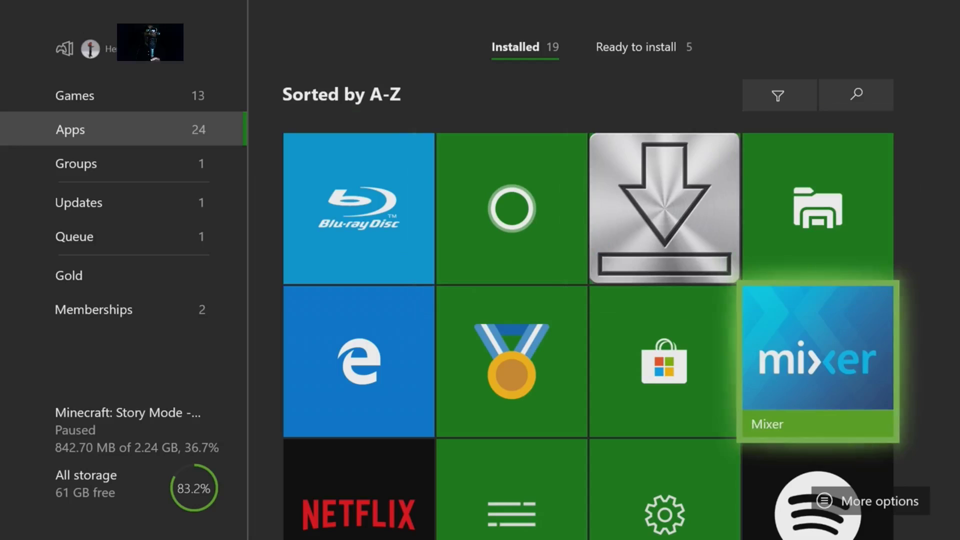
pyautogui.press('Down')
pyautogui.press('Left')
pyautogui.press('Left')
pyautogui.press('Left')
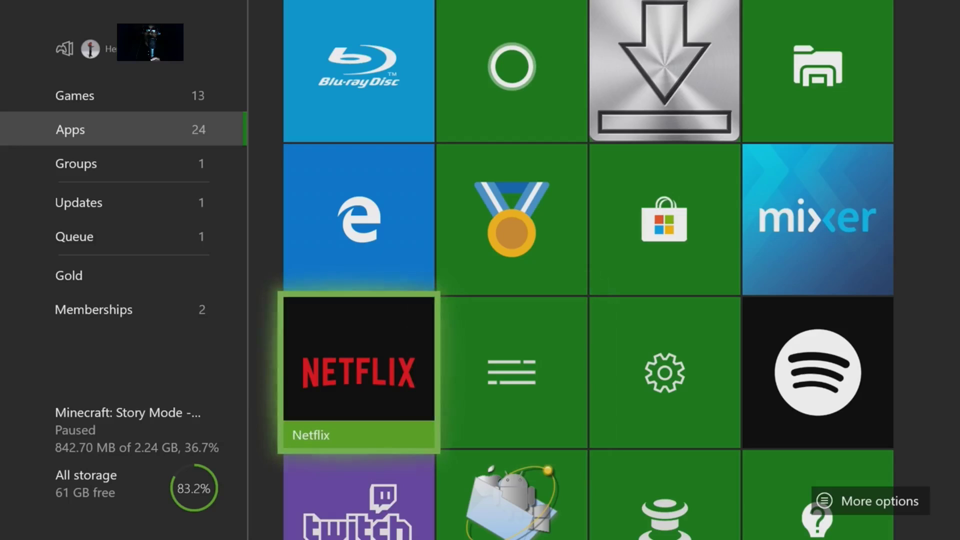
pyautogui.press('Right')
pyautogui.press('Right')
pyautogui.press('Right')
pyautogui.press('Up')
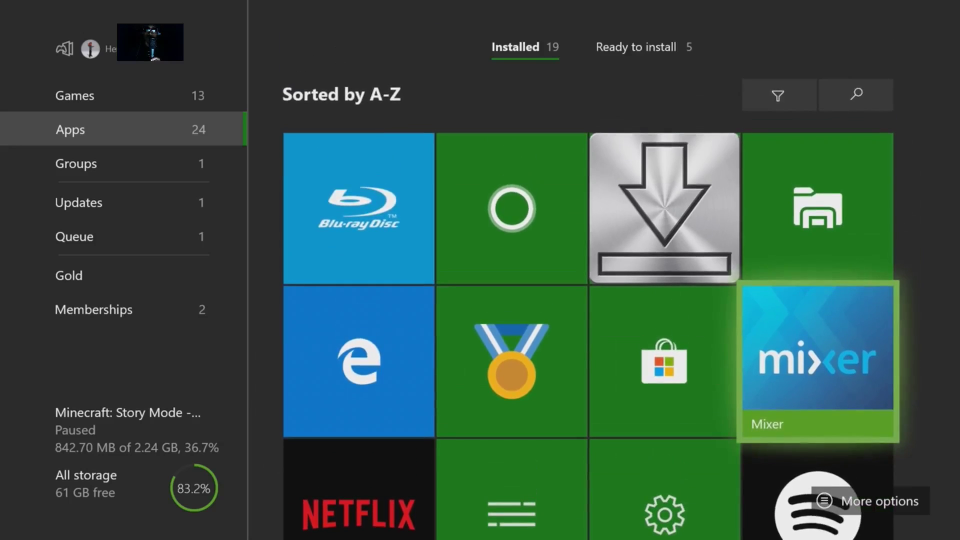
pyautogui.press('Left')
pyautogui.press('Left')
pyautogui.press('Left')
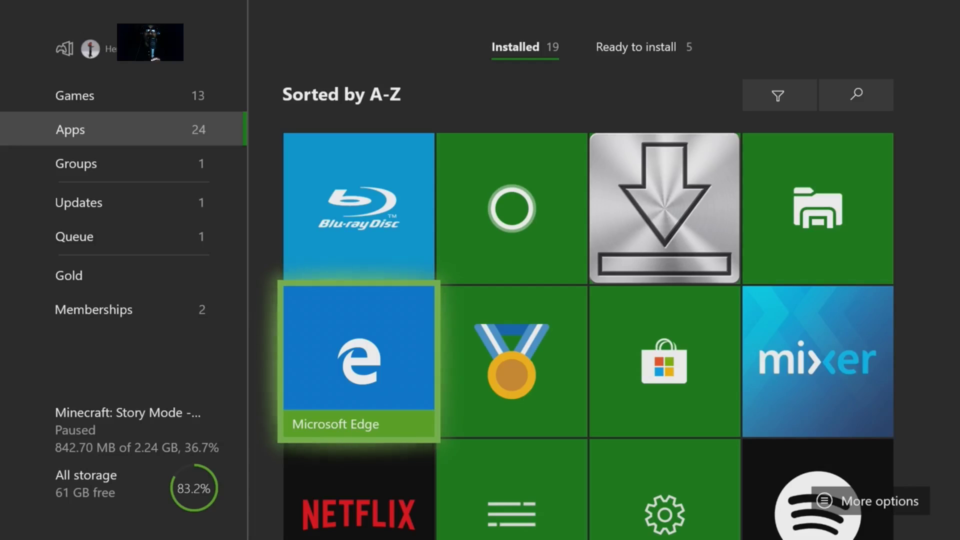
pyautogui.press('Return')
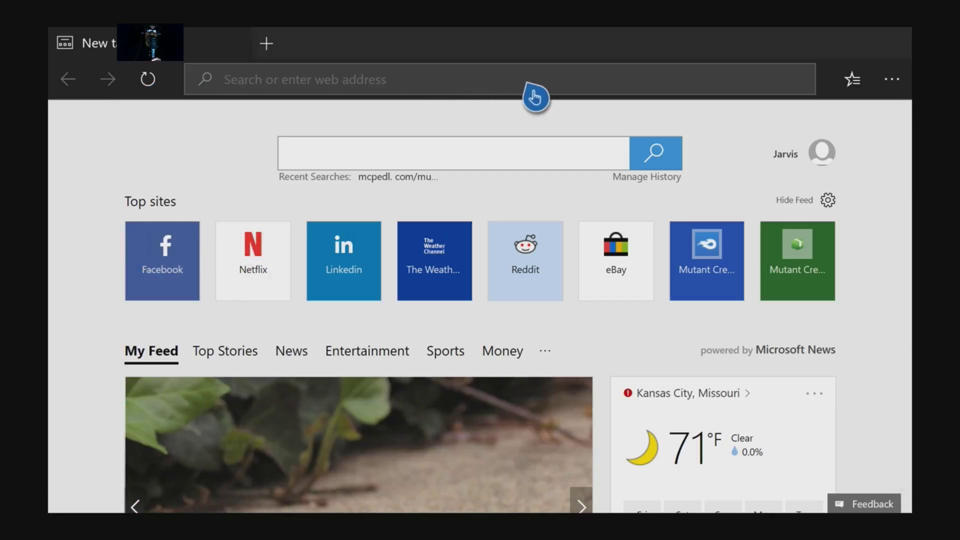
# Spell 'account' in the address bar with the on-screen keyboard, removing a stray period.
pyautogui.click(534, 93)
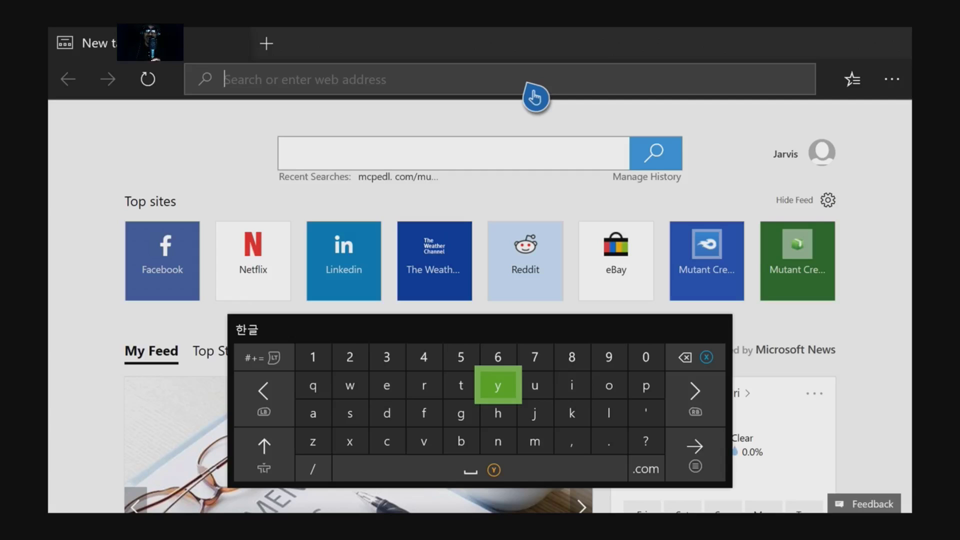
pyautogui.press('Down')
pyautogui.press('Down')
pyautogui.press('Left')
pyautogui.press('Left')
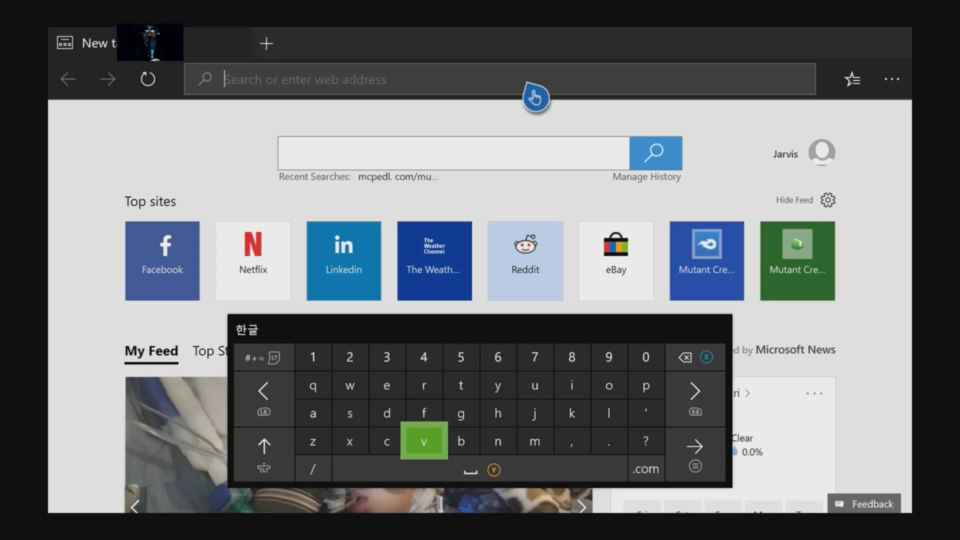
pyautogui.press('Left')
pyautogui.press('Left')
pyautogui.press('Up')
pyautogui.press('Left')
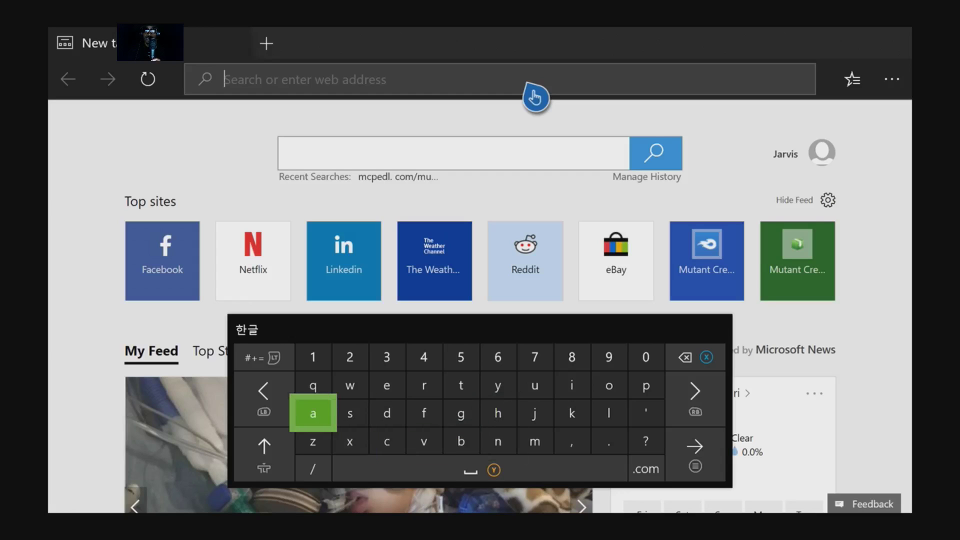
pyautogui.write('a')
pyautogui.press('Down')
pyautogui.press('Right')
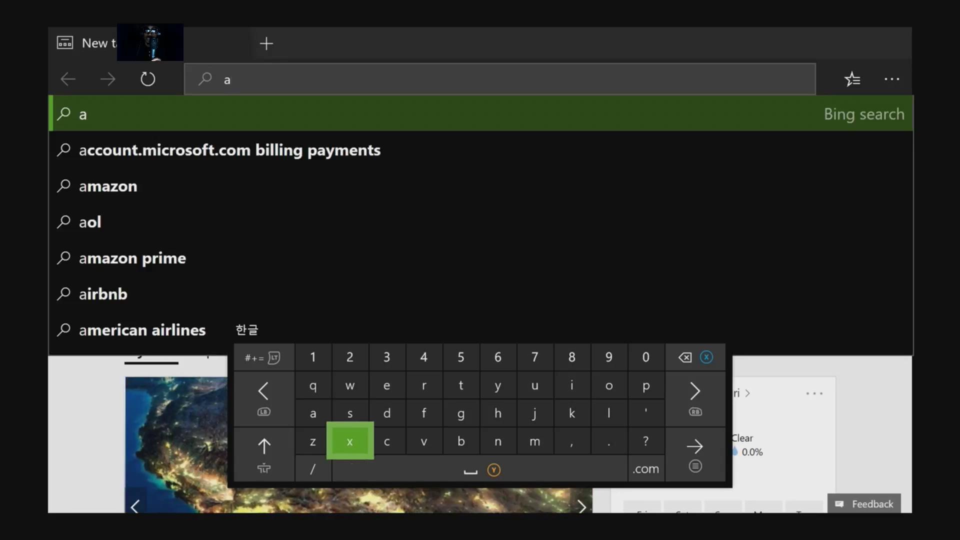
pyautogui.press('Right')
pyautogui.write('cc')
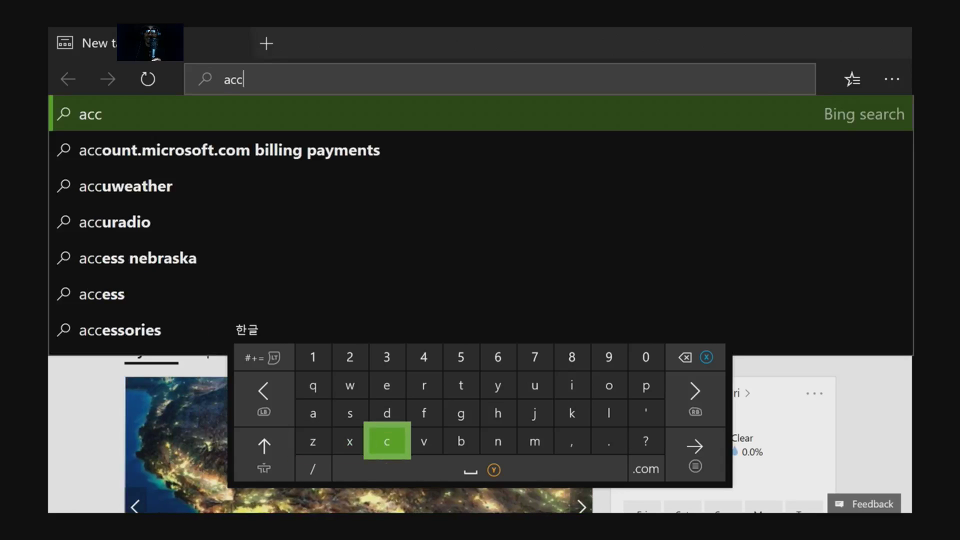
pyautogui.press('Right')
pyautogui.press('Right')
pyautogui.press('Right')
pyautogui.press('Up')
pyautogui.press('Up')
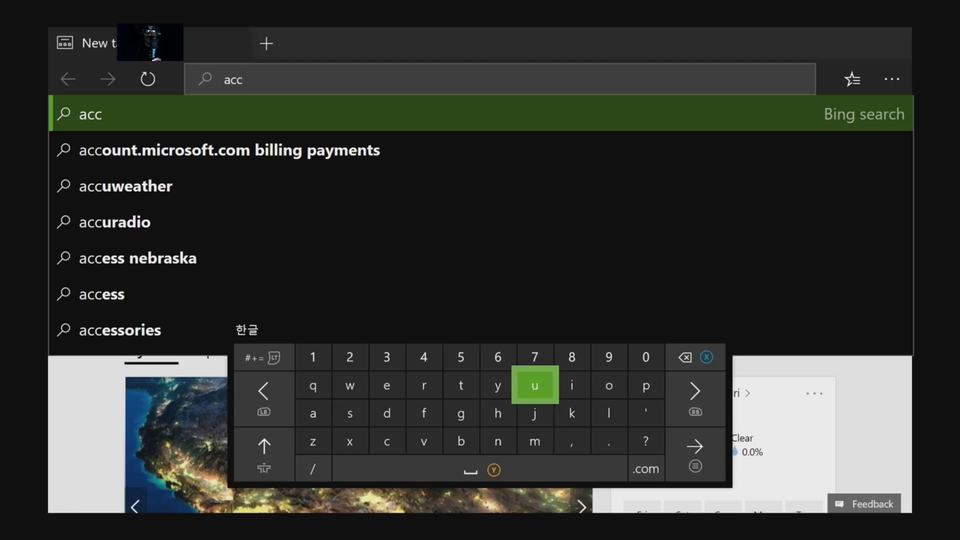
pyautogui.press('Right')
pyautogui.press('Right')
pyautogui.write('o')
pyautogui.press('Left')
pyautogui.press('Left')
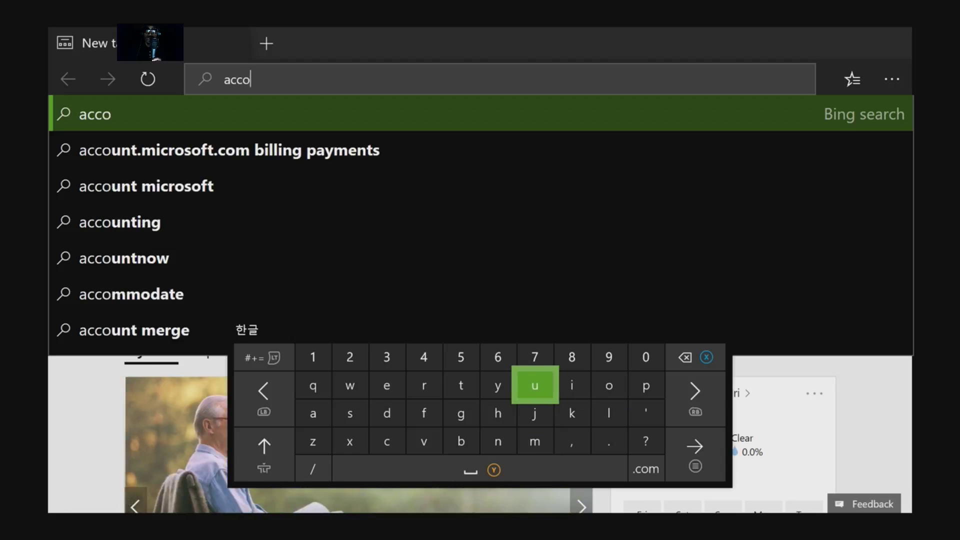
pyautogui.write('u')
pyautogui.press('Down')
pyautogui.press('Down')
pyautogui.press('Left')
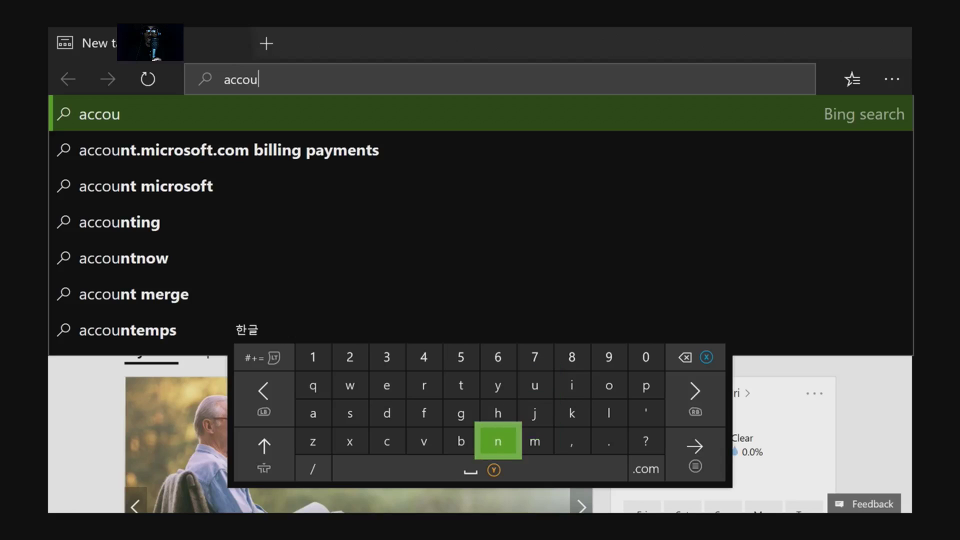
pyautogui.write('n')
pyautogui.press('Right')
pyautogui.press('Right')
pyautogui.press('Right')
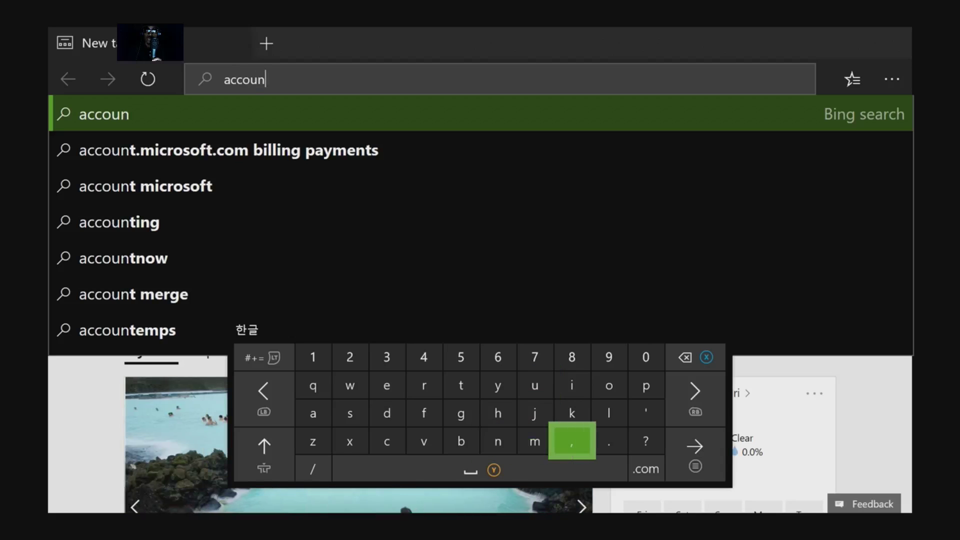
pyautogui.write('.')
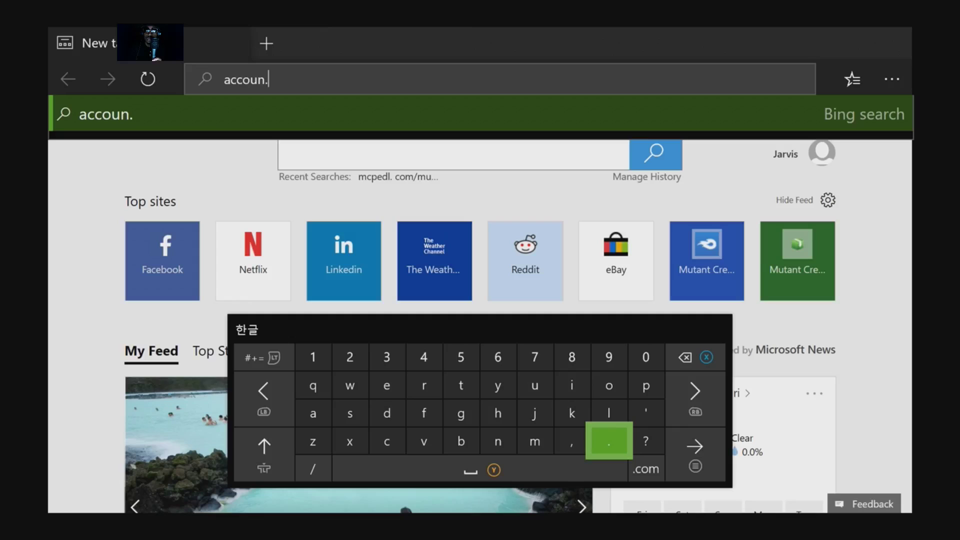
pyautogui.press('BackSpace')
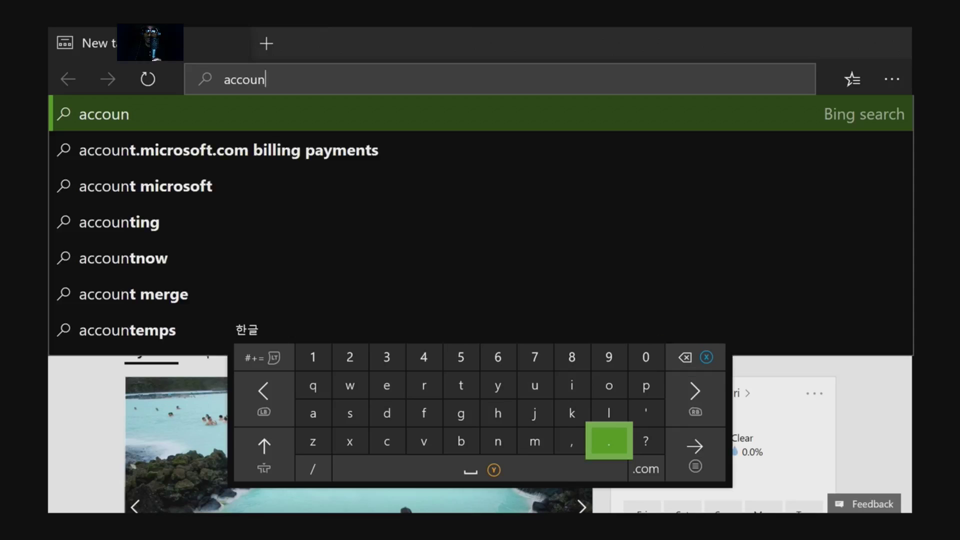
pyautogui.press('Left')
pyautogui.press('Left')
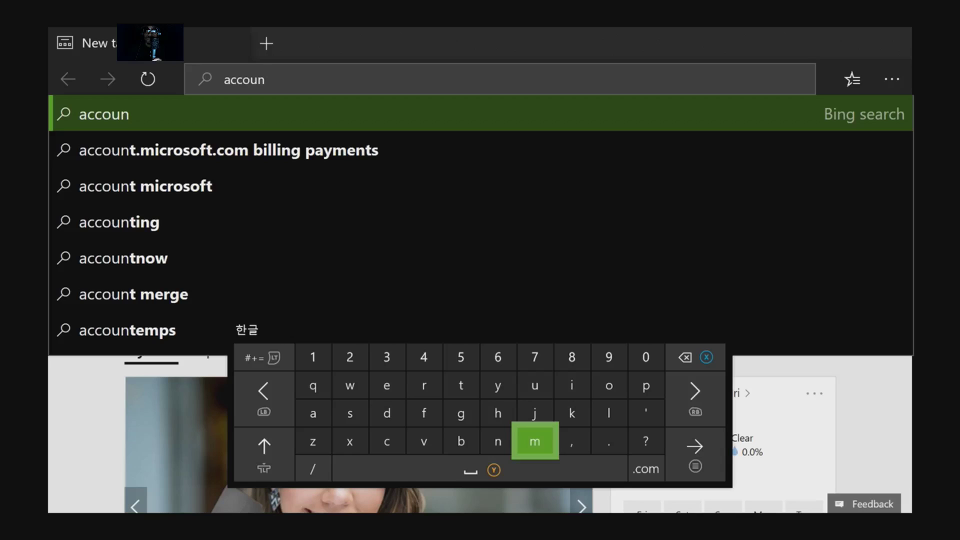
pyautogui.press('Up')
pyautogui.press('Up')
pyautogui.press('Left')
pyautogui.press('Left')
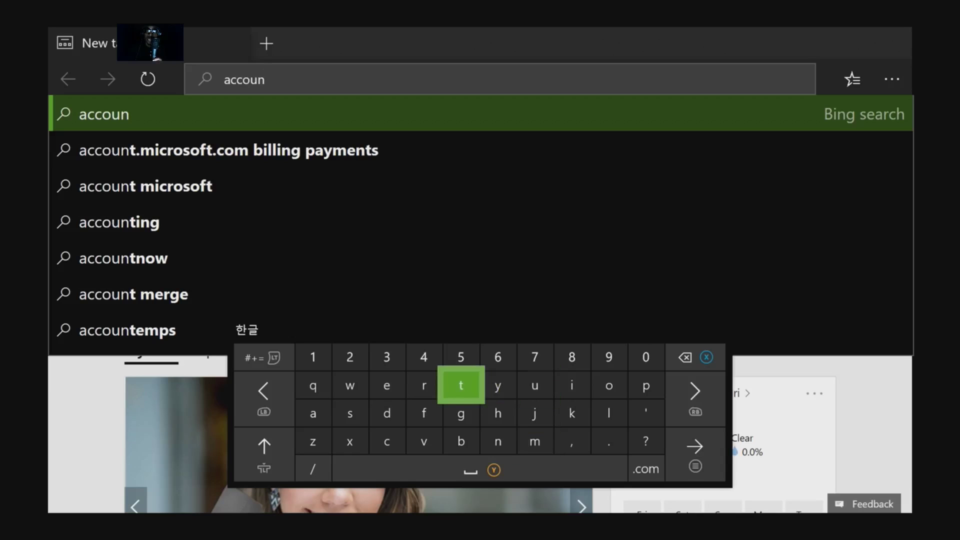
pyautogui.write('t')
# Extend the address to 'account.mi' and move up toward the suggested searches.
pyautogui.press('Down')
pyautogui.press('Down')
pyautogui.press('Right')
pyautogui.press('Right')
pyautogui.press('Right')
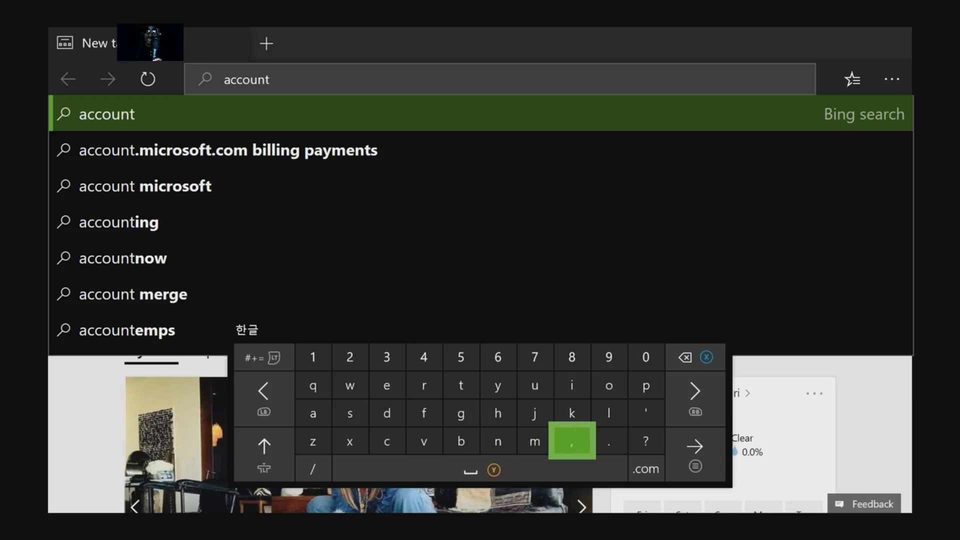
pyautogui.press('Right')
pyautogui.write('.')
pyautogui.press('Left')
pyautogui.press('Left')
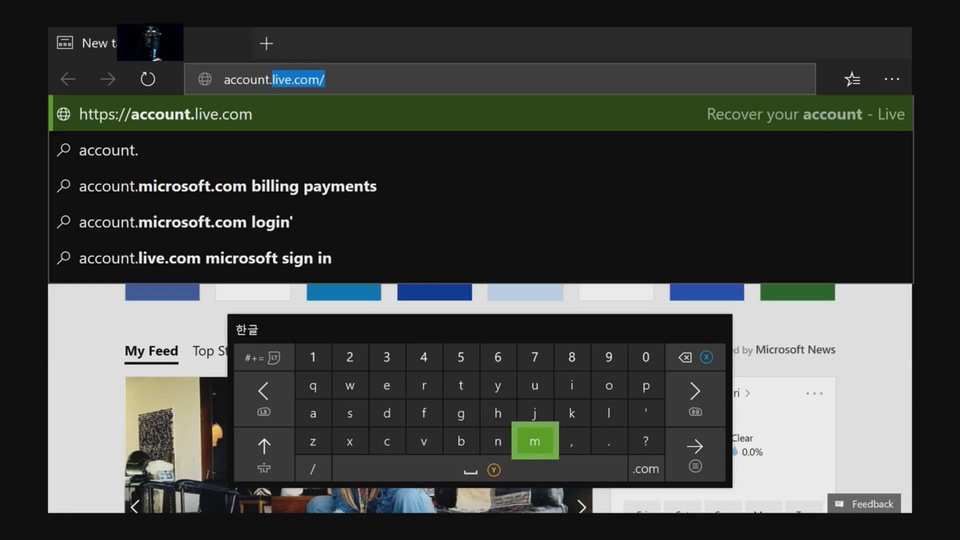
pyautogui.write('m')
pyautogui.press('Up')
pyautogui.press('Up')
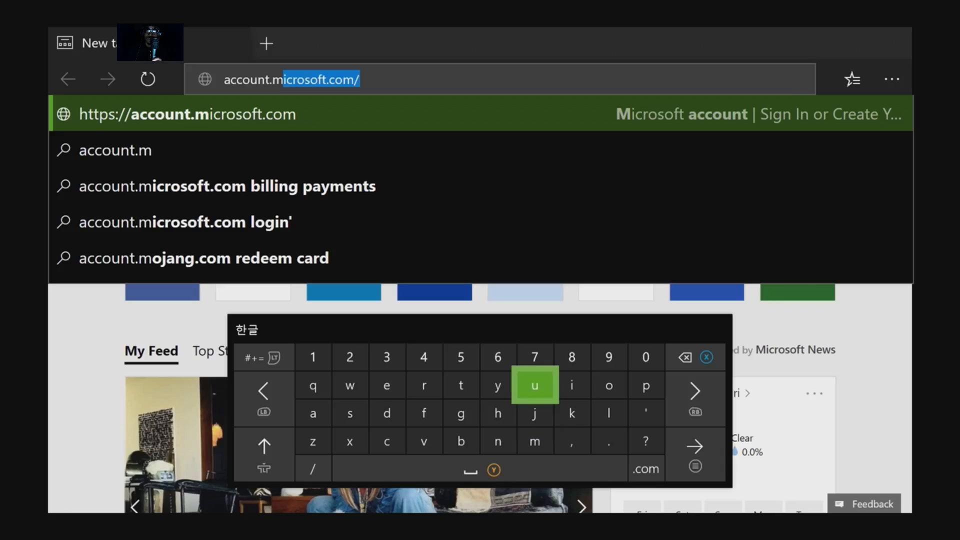
pyautogui.press('Right')
pyautogui.write('i')
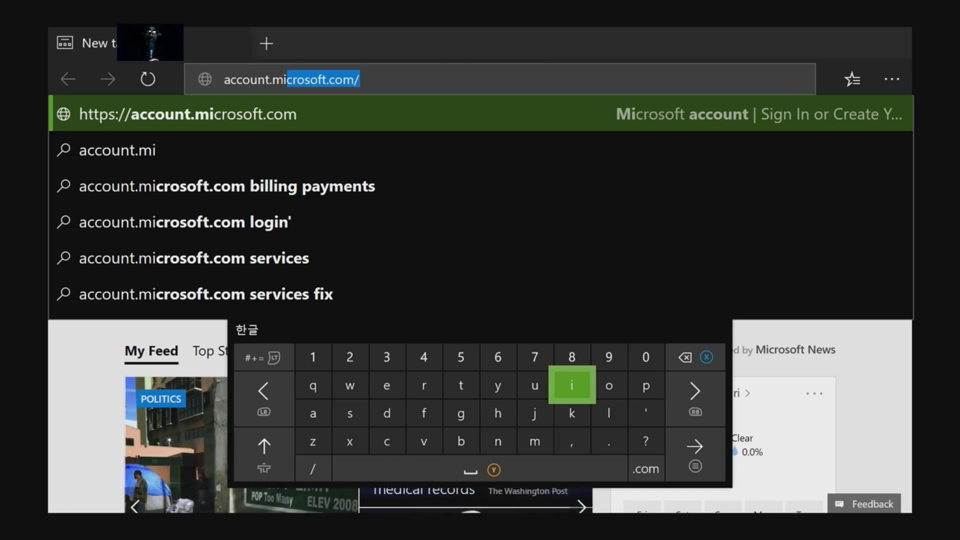
pyautogui.press('Down')
pyautogui.press('Up')
pyautogui.press('Up')
pyautogui.press('Up')
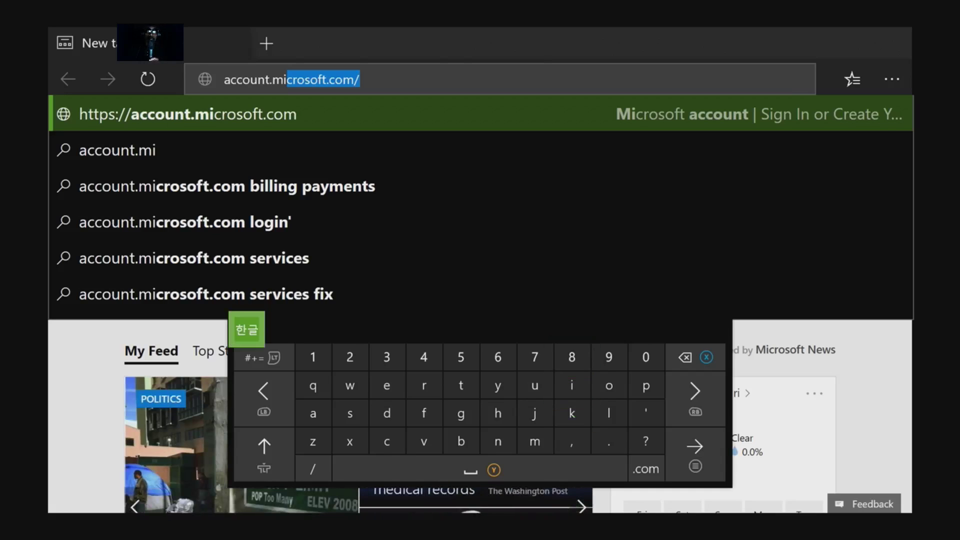
pyautogui.press('Up')
pyautogui.press('Up')
pyautogui.press('Up')
pyautogui.press('Up')
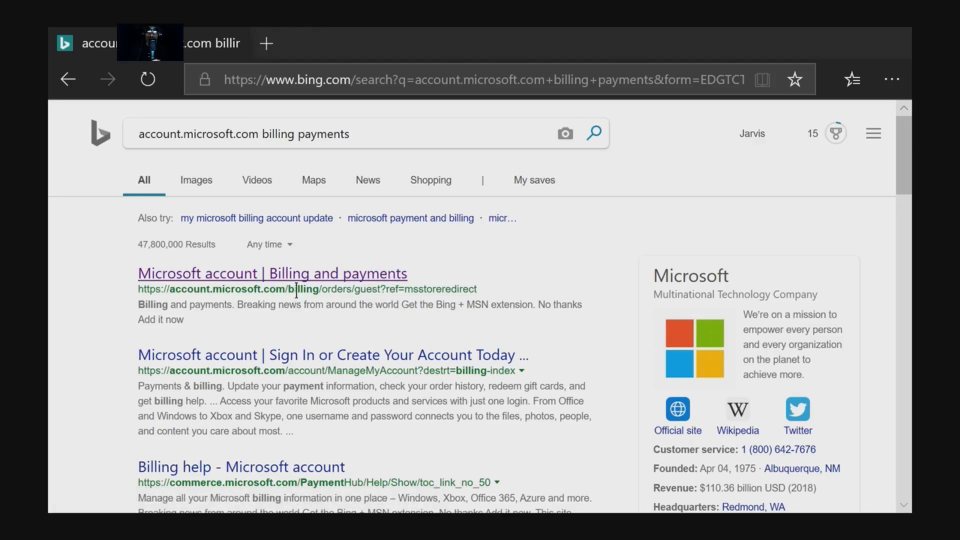
# Open the 'Microsoft account | Billing and payments' search result to reach Order history.
pyautogui.click(534, 90)
pyautogui.click(535, 100)
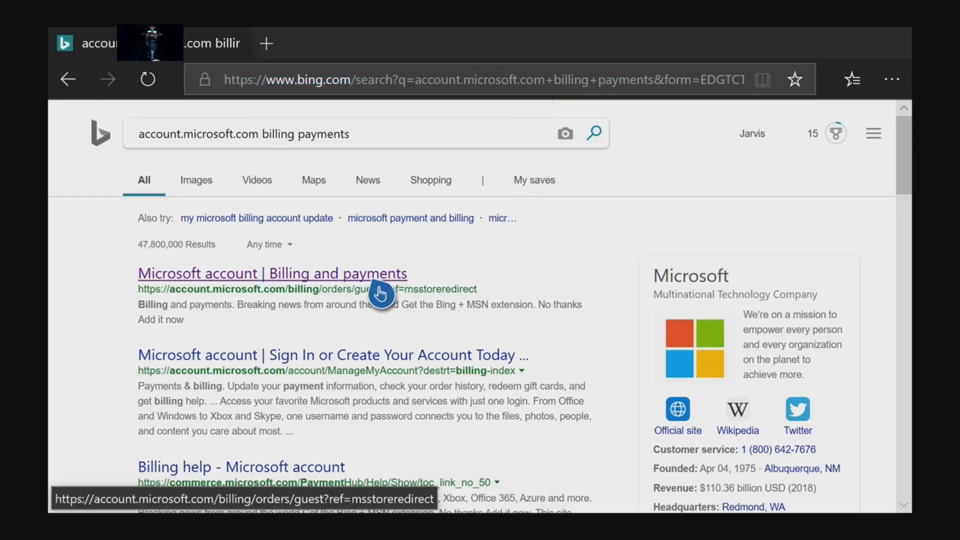
pyautogui.scroll(-1, 372, 279)
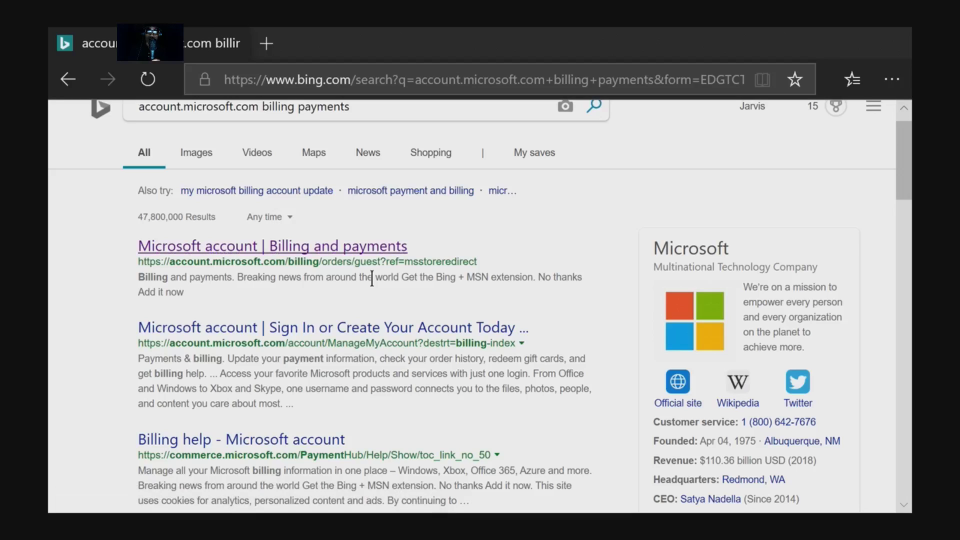
pyautogui.click(380, 250)
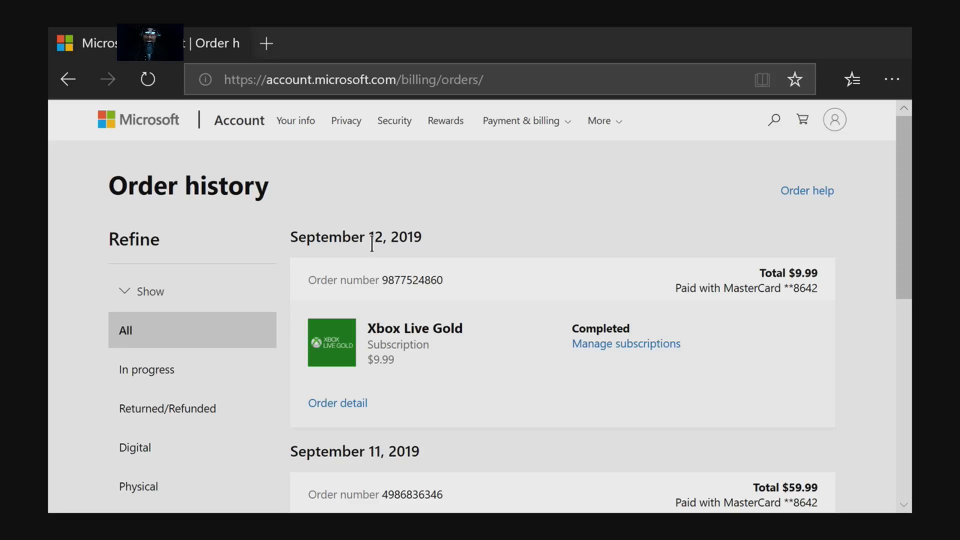
pyautogui.scroll(-8, 372, 244)
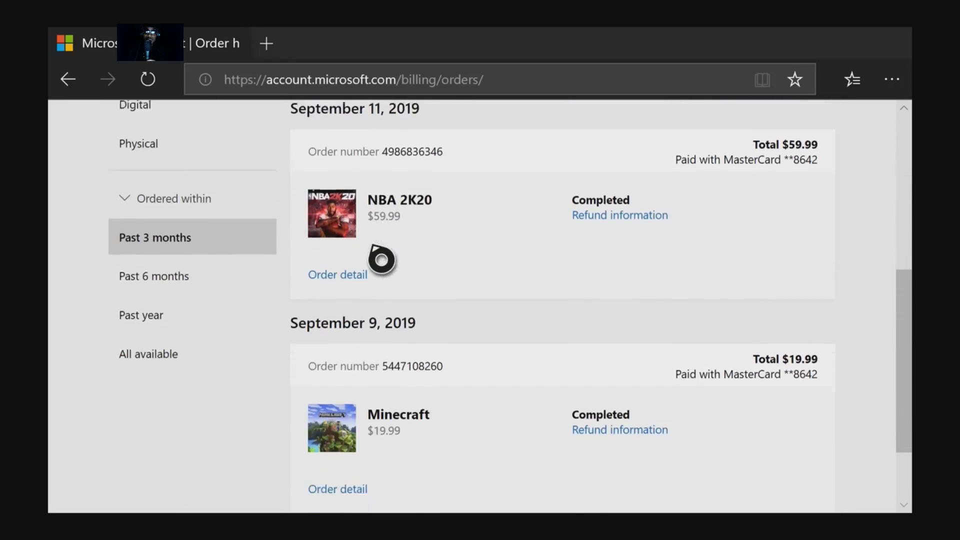
pyautogui.scroll(8, 372, 245)
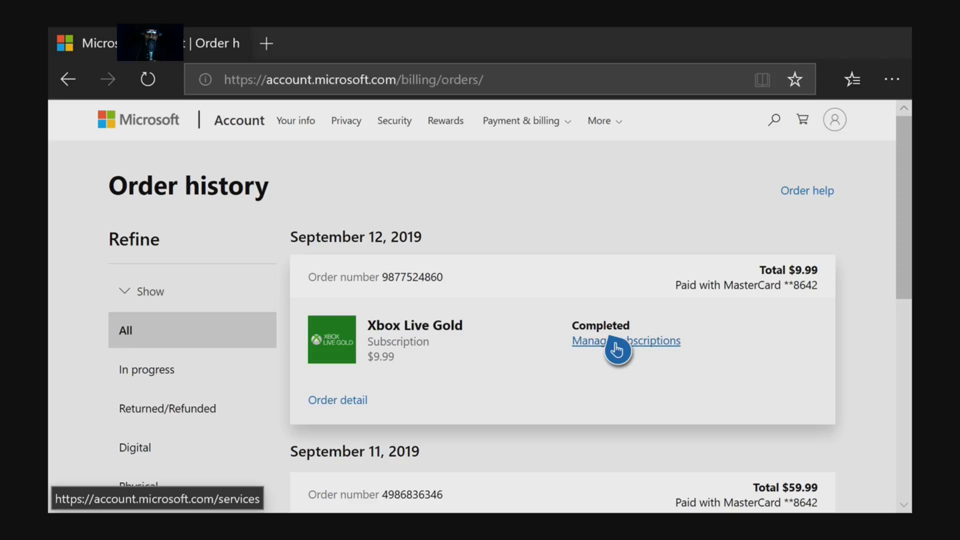
# Choose Manage subscriptions under the Xbox Live Gold order and scroll to its $9.99 monthly entry.
pyautogui.click(616, 348)
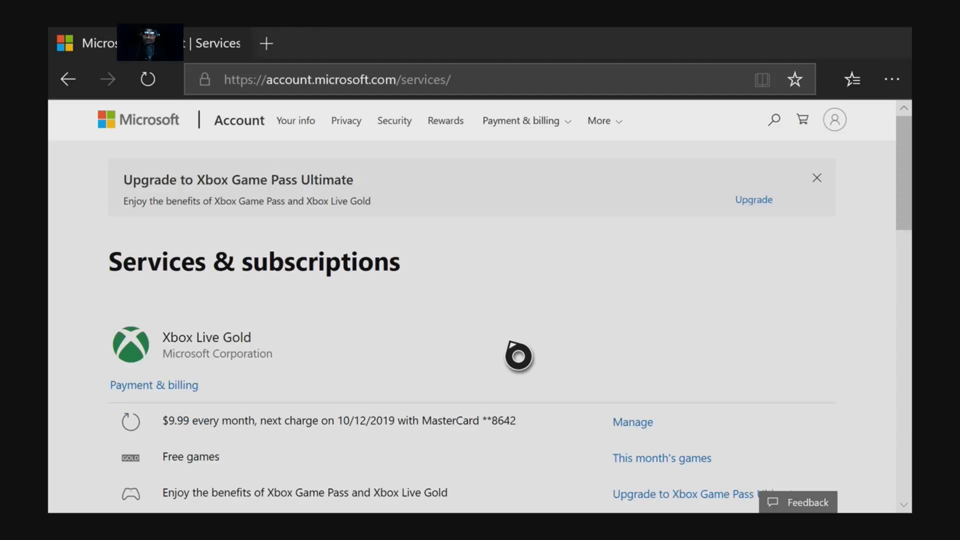
pyautogui.scroll(-2, 518, 356)
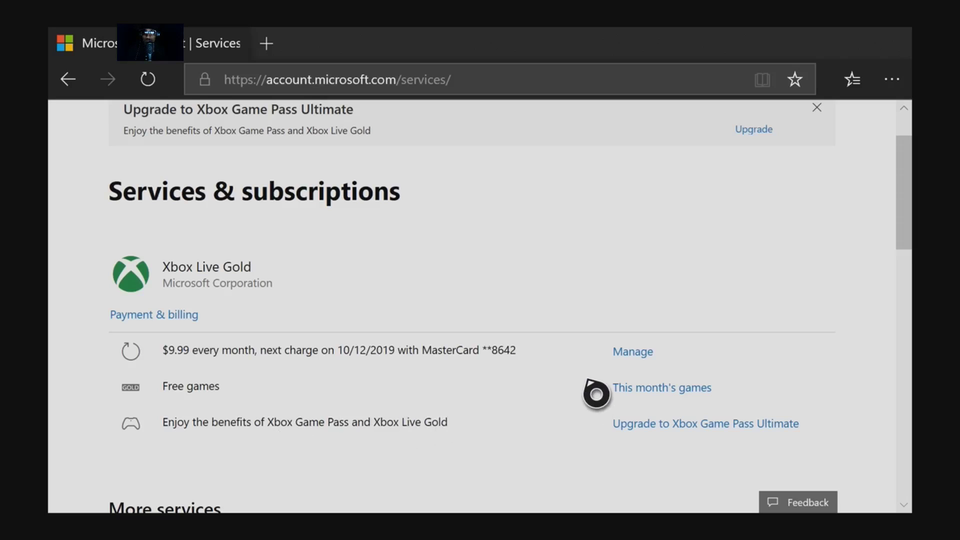
# Under Xbox Live Gold's Manage settings, choose Cancel from the 'Upgrade or Cancel' dropdown.
pyautogui.click(656, 368)
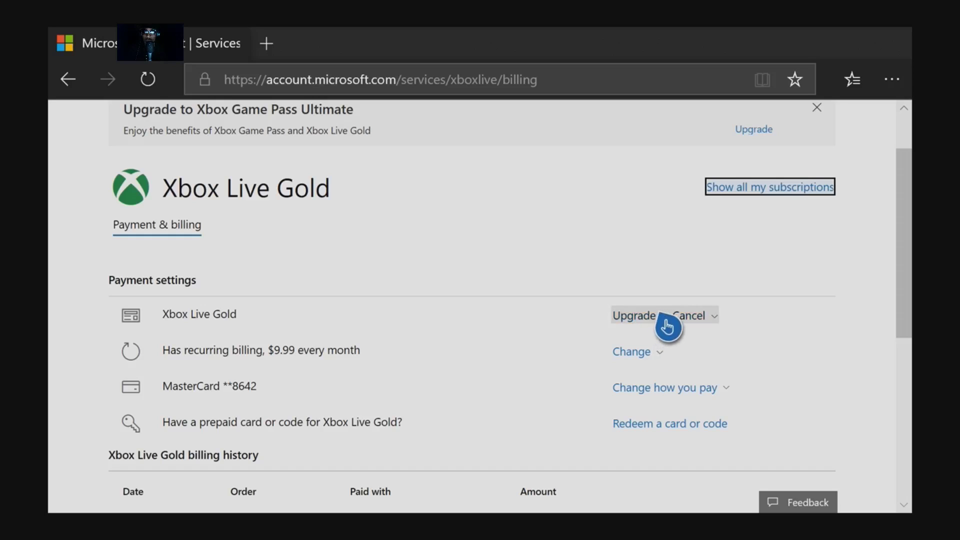
pyautogui.click(667, 326)
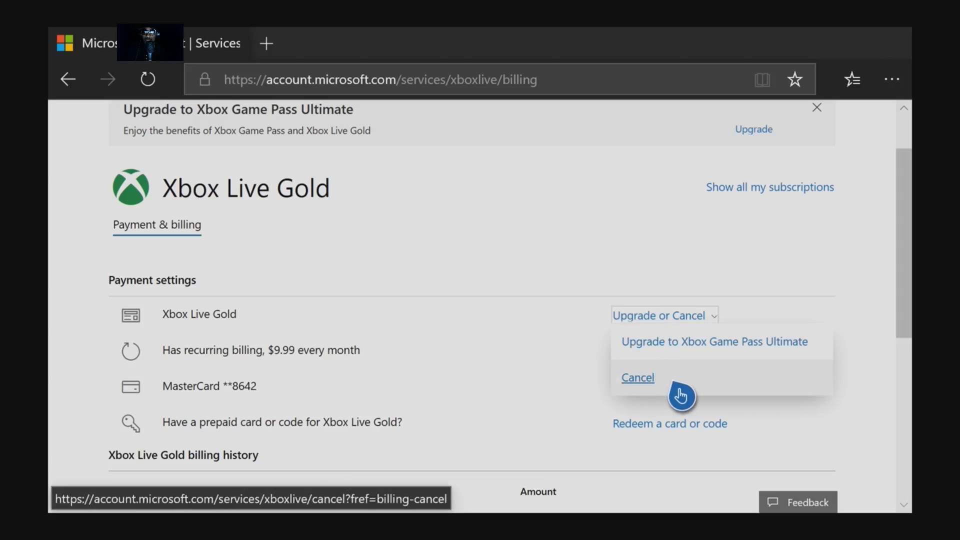
pyautogui.click(679, 392)
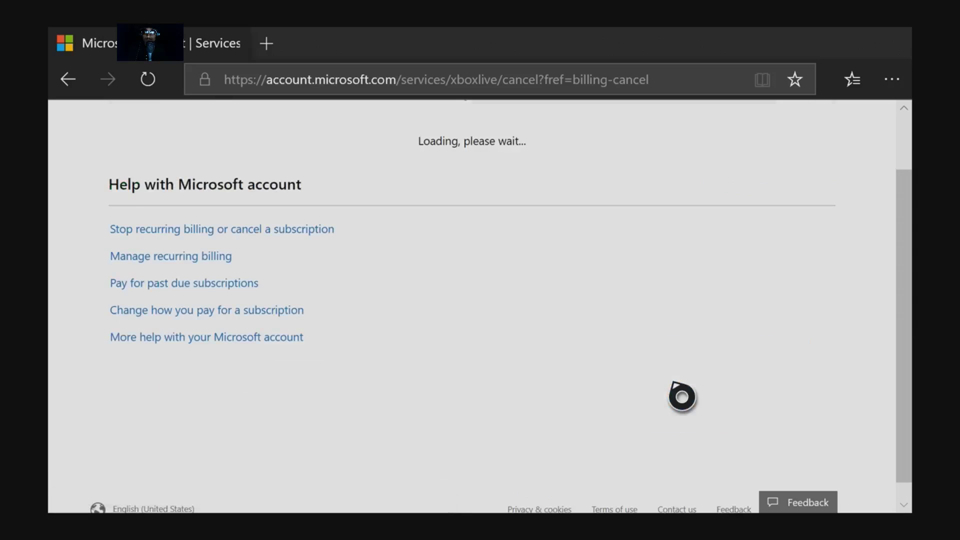